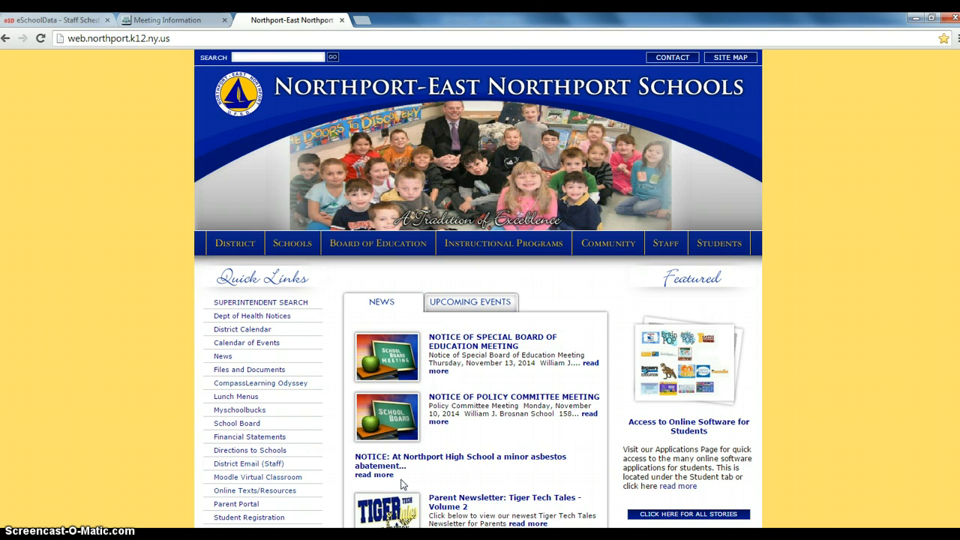
# - Open the 'BEDS: ePMF Collection' page from the district homepage's Staff menu
pyautogui.click(316, 339)
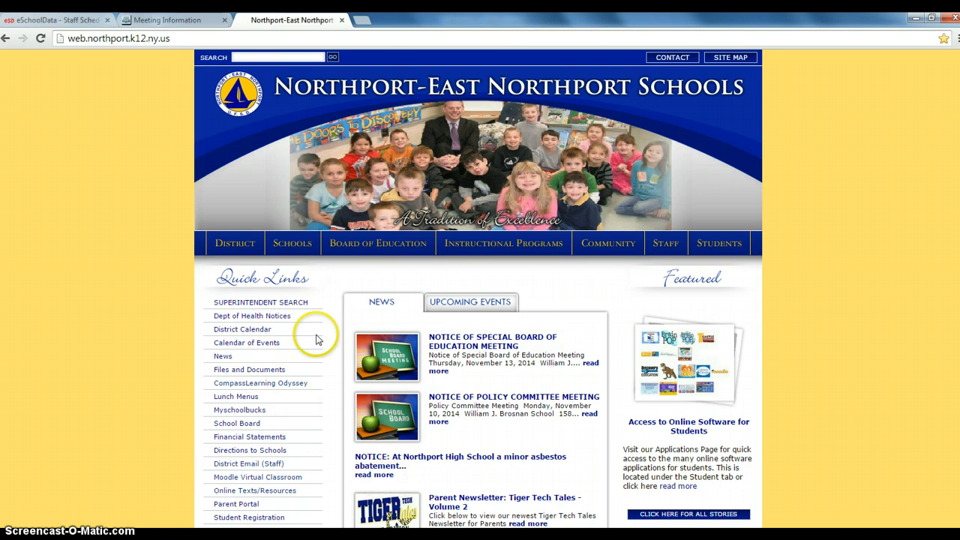
pyautogui.moveTo(667, 248)
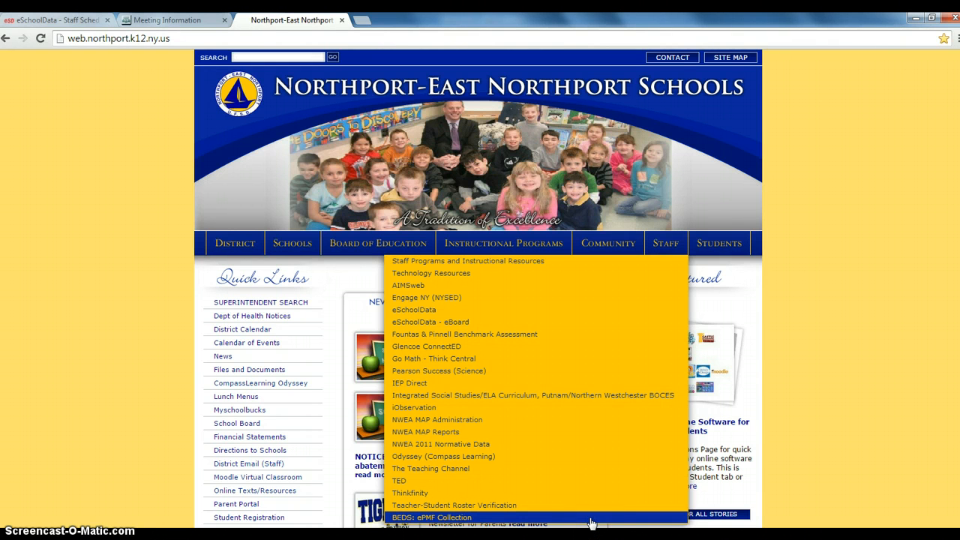
pyautogui.click(591, 518)
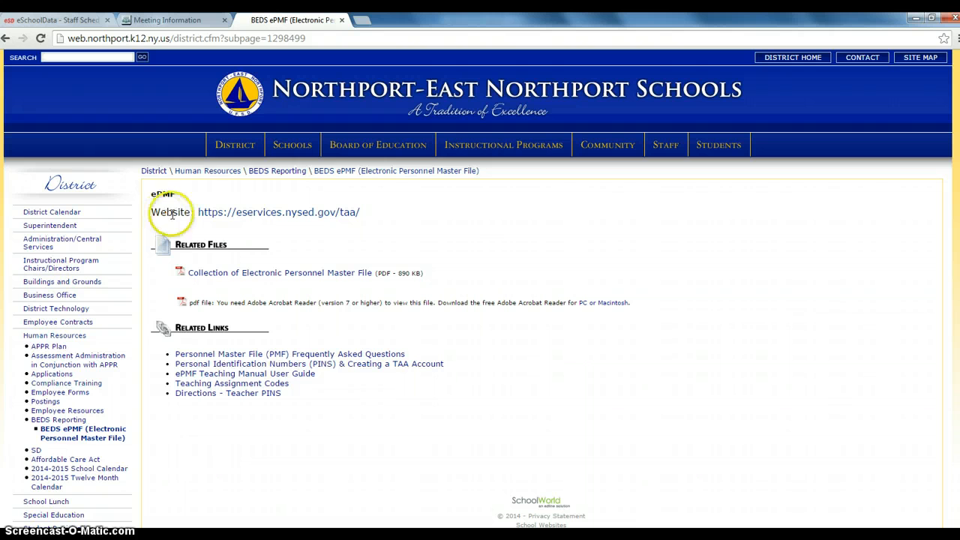
# - Open the eservices.nysed.gov/taa login and enter the account e-mail username and password
pyautogui.click(221, 215)
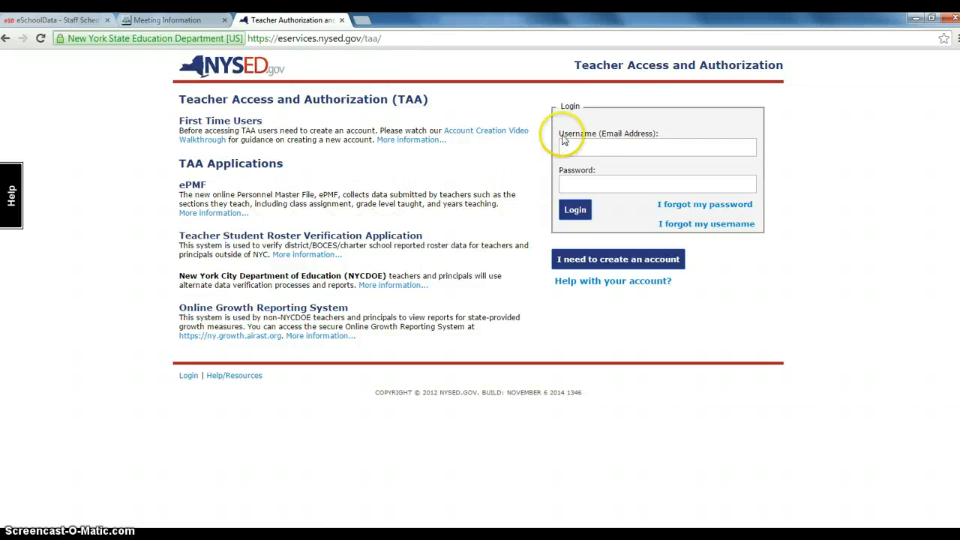
pyautogui.click(583, 146)
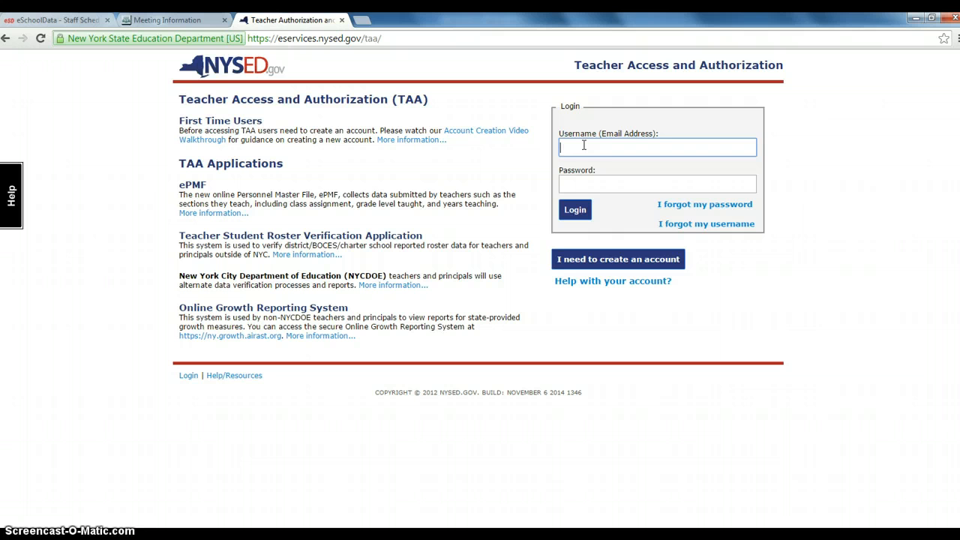
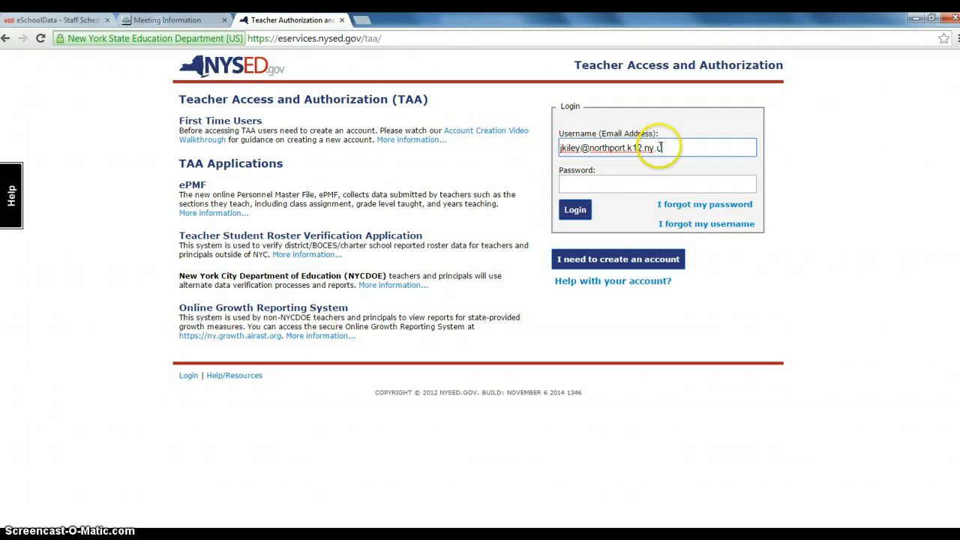
pyautogui.click(647, 182)
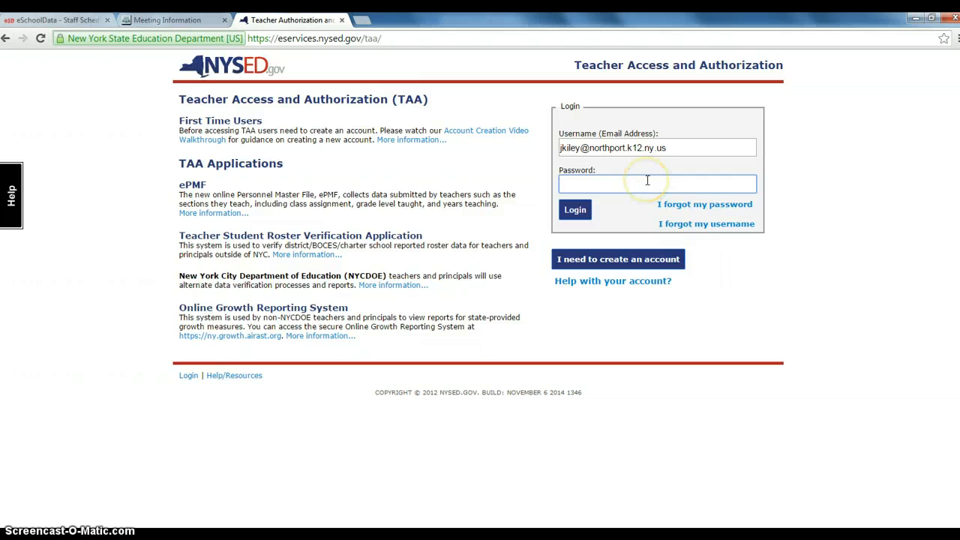
pyautogui.write('•••••••••')
pyautogui.click(675, 205)
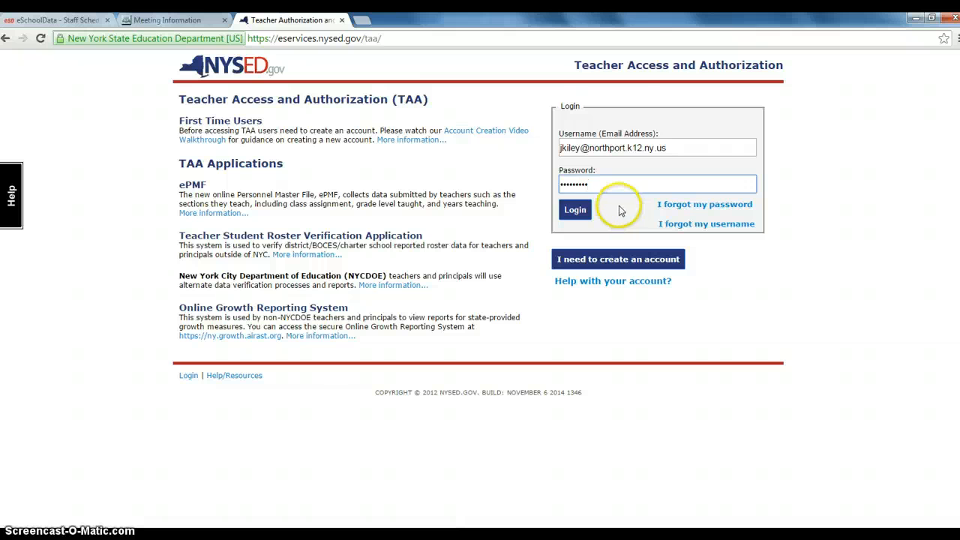
# - Submit the login and choose 'Never for this site' on the save-password prompt
pyautogui.click(576, 210)
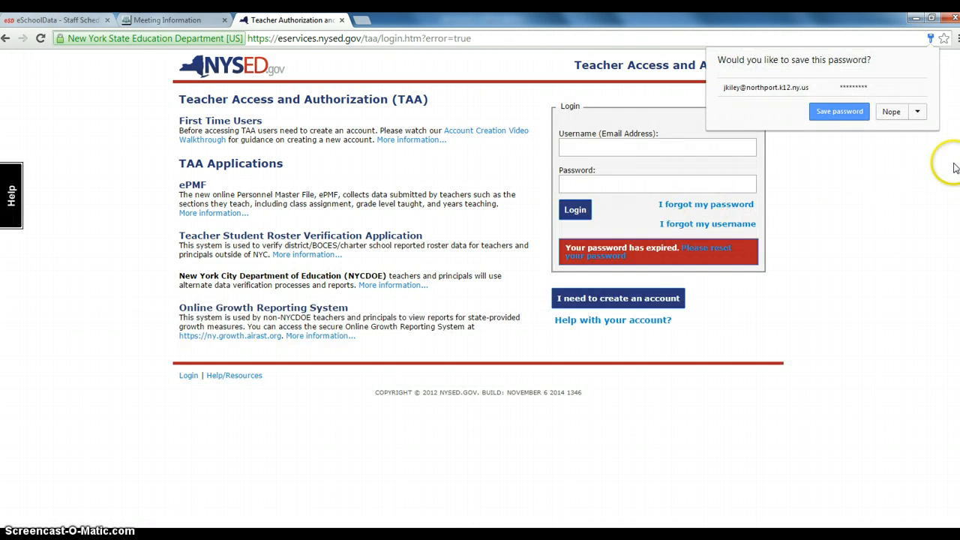
pyautogui.click(917, 112)
pyautogui.click(905, 129)
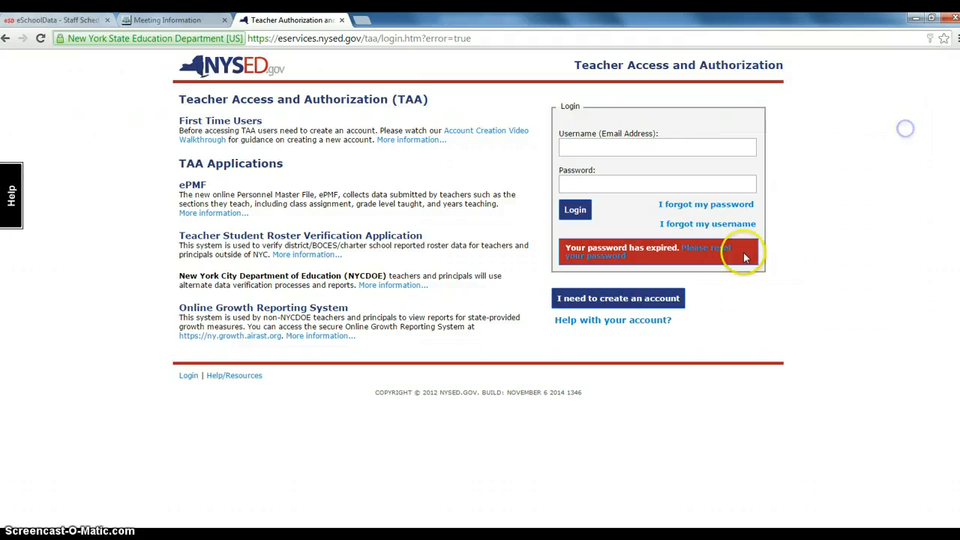
# - Re-enter the account e-mail username and password and resubmit the login
pyautogui.click(642, 150)
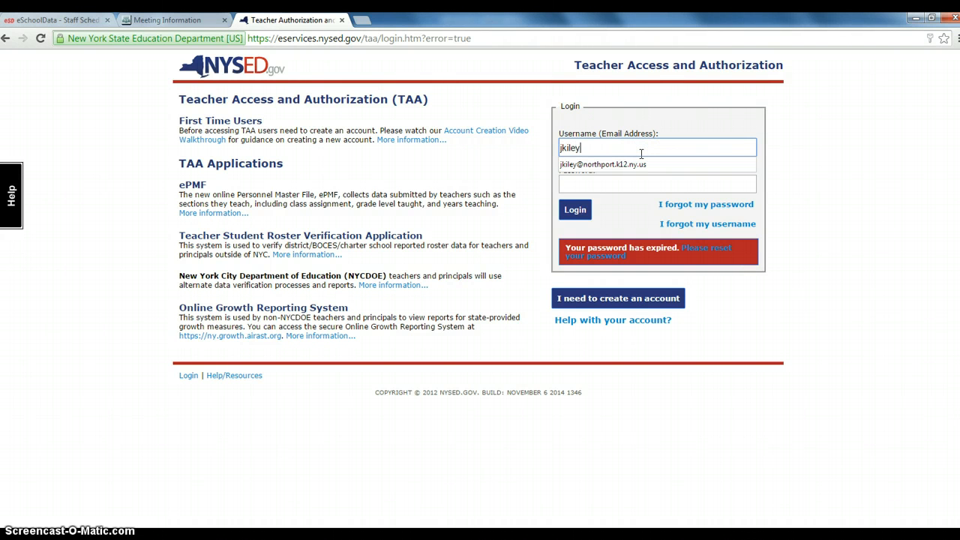
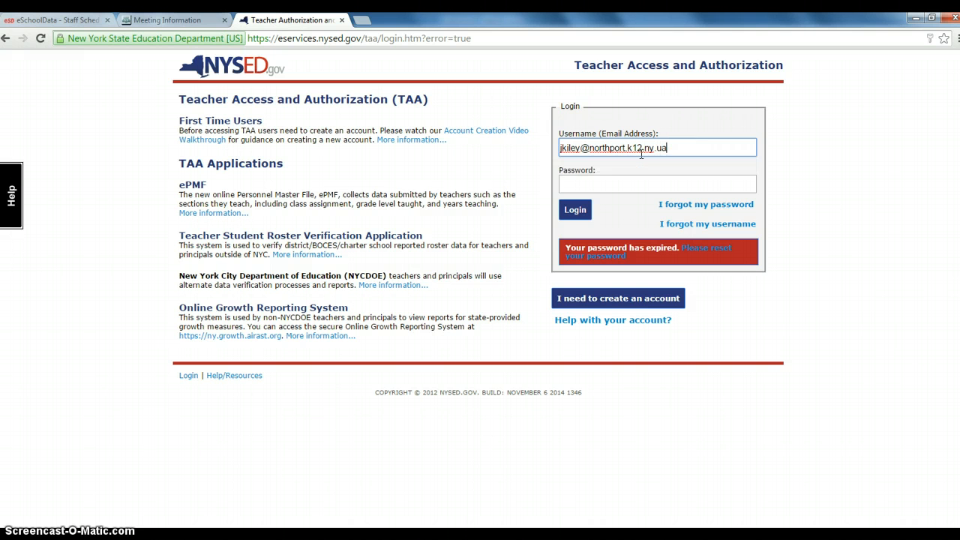
pyautogui.press('Tab')
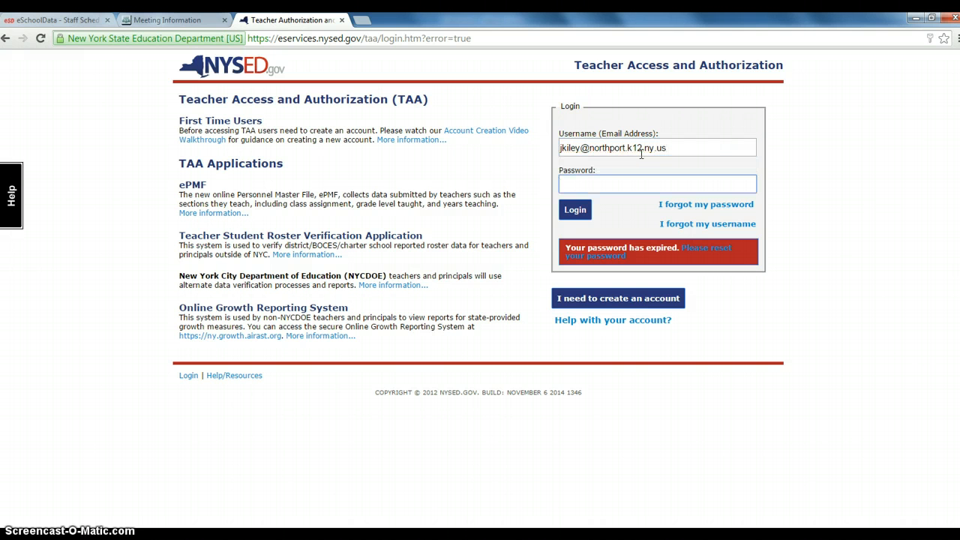
pyautogui.write('*********')
pyautogui.press('Return')
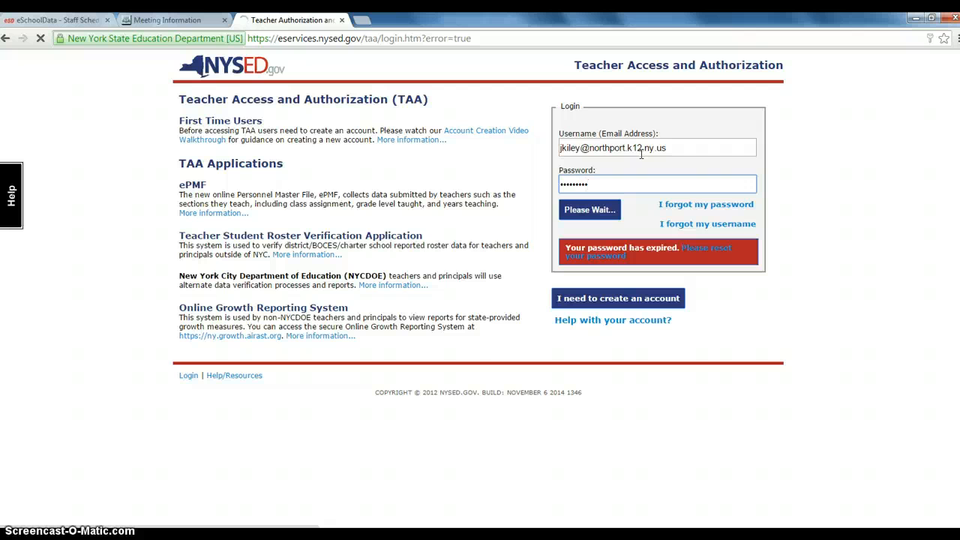
# - Reset the password using the account username and verification text 920, then answer the security question
pyautogui.click(705, 255)
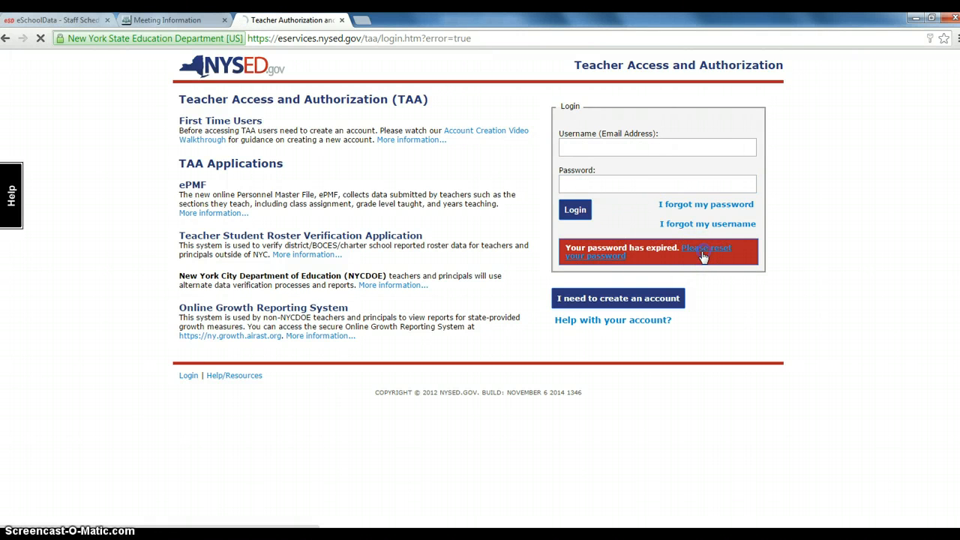
pyautogui.click(491, 129)
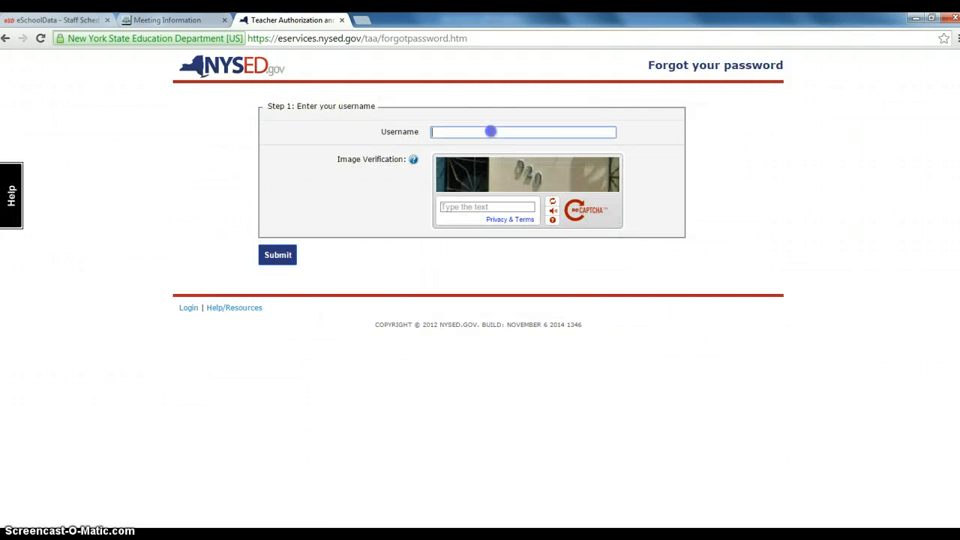
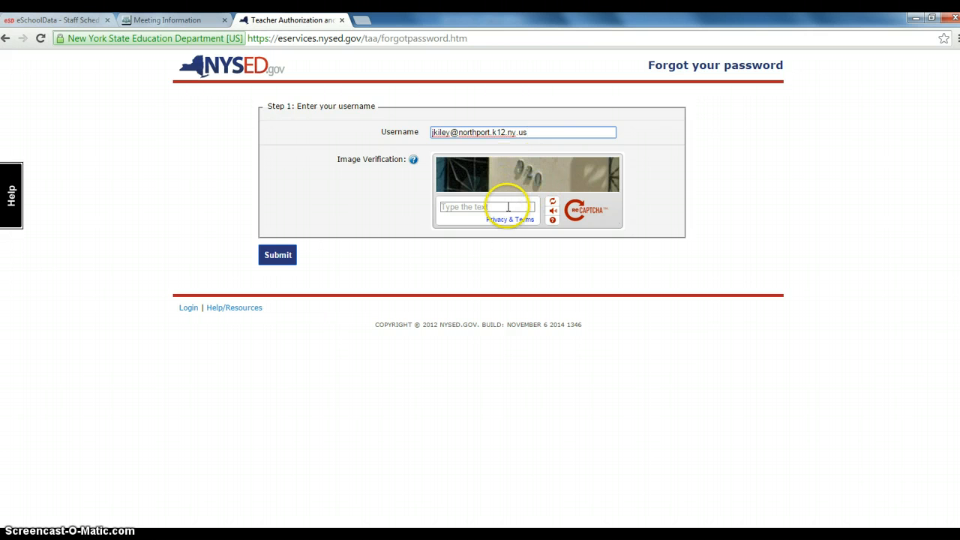
pyautogui.click(507, 207)
pyautogui.write('920')
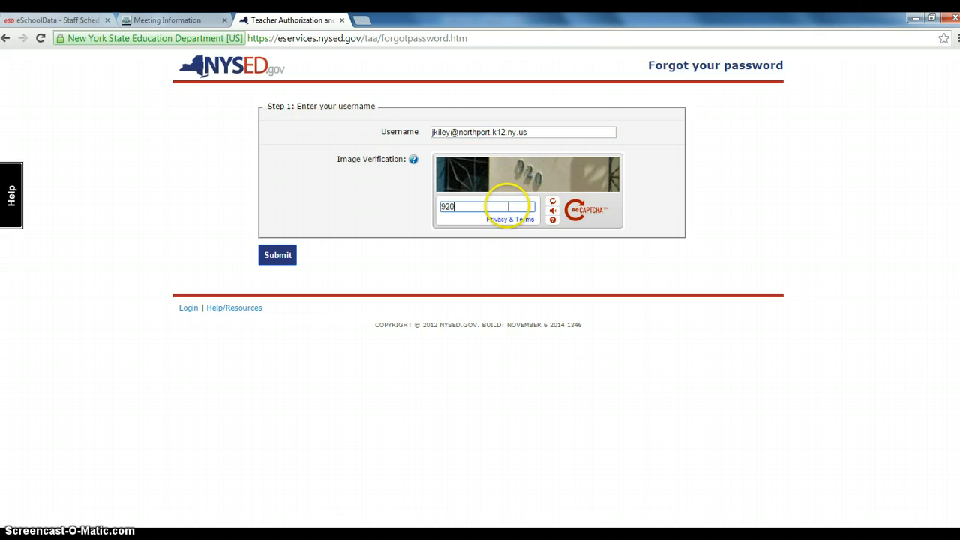
pyautogui.click(278, 255)
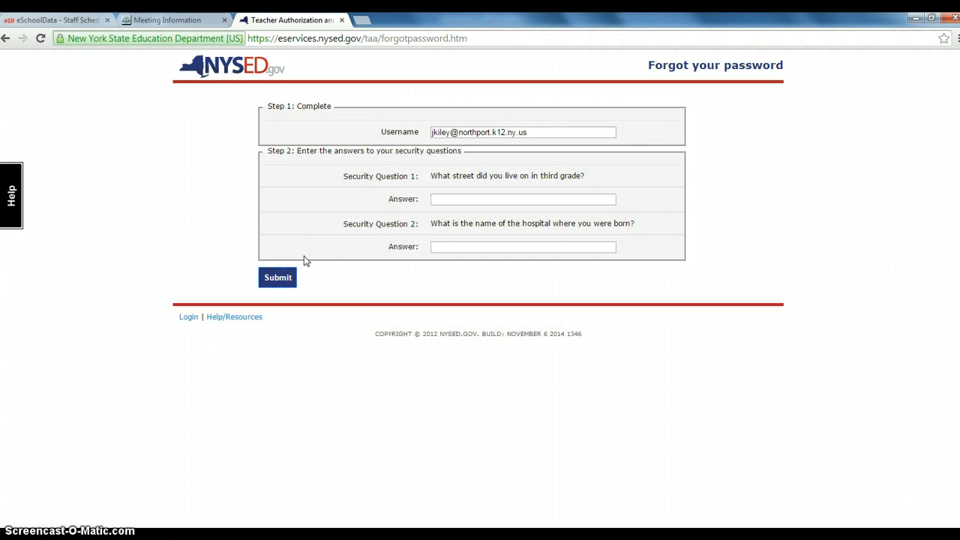
pyautogui.click(462, 200)
pyautogui.click(39, 497)
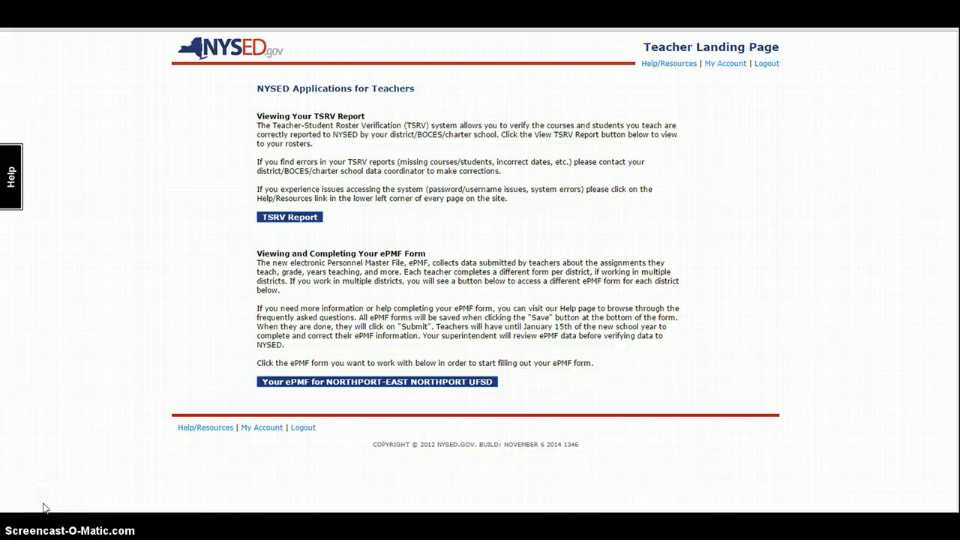
# - Open 'Your ePMF for NORTHPORT-EAST NORTHPORT UFSD' from the Teacher Landing Page
pyautogui.click(182, 486)
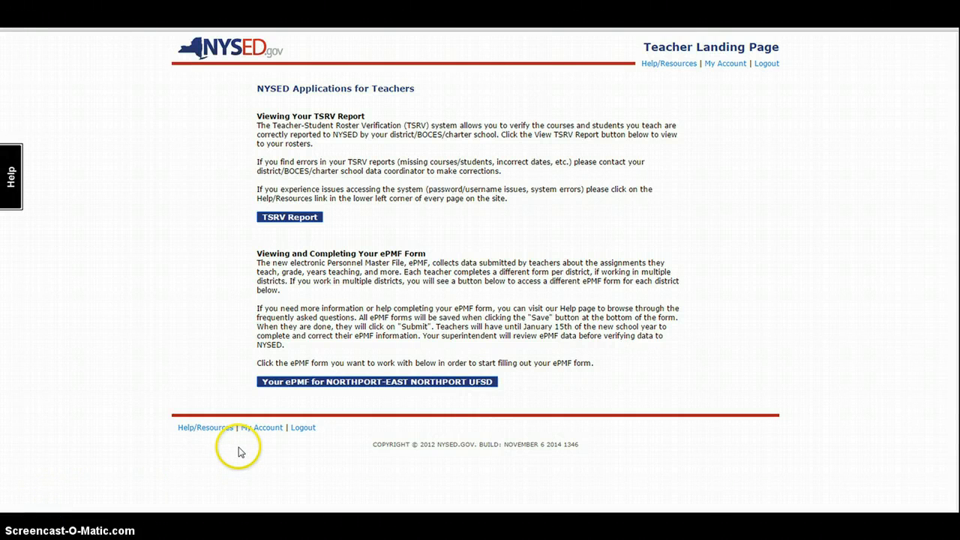
pyautogui.click(255, 431)
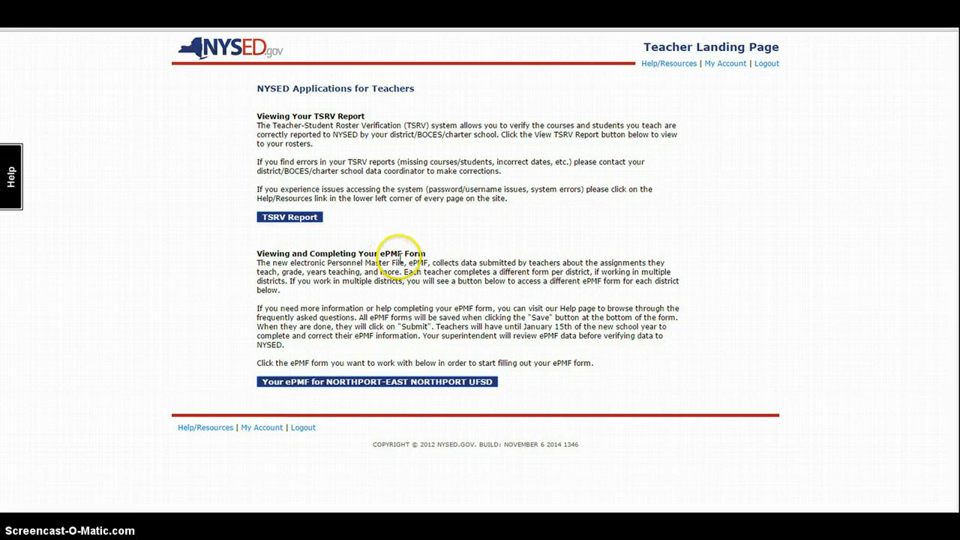
pyautogui.click(291, 384)
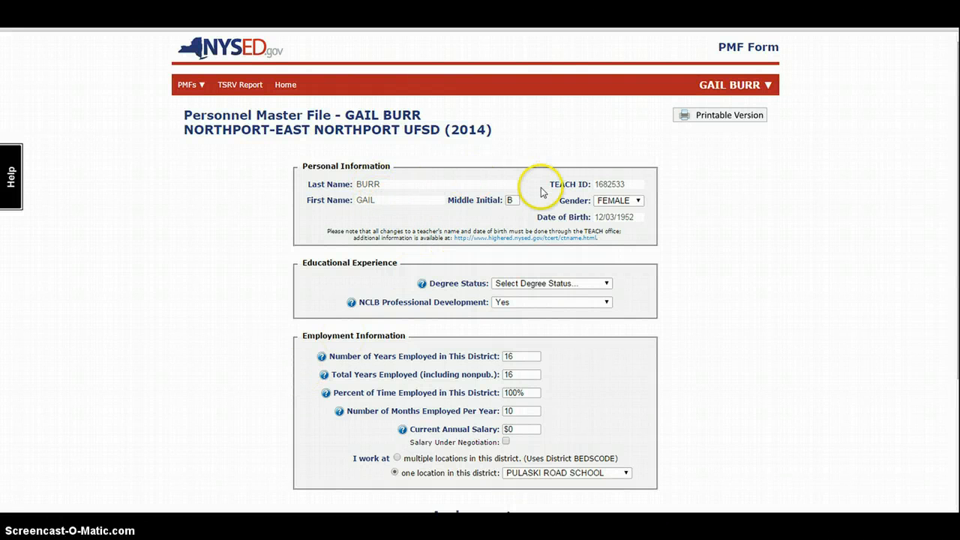
# - Set degree status to Mstrs. + 30 or more hours and mark the salary as under negotiation
pyautogui.click(515, 288)
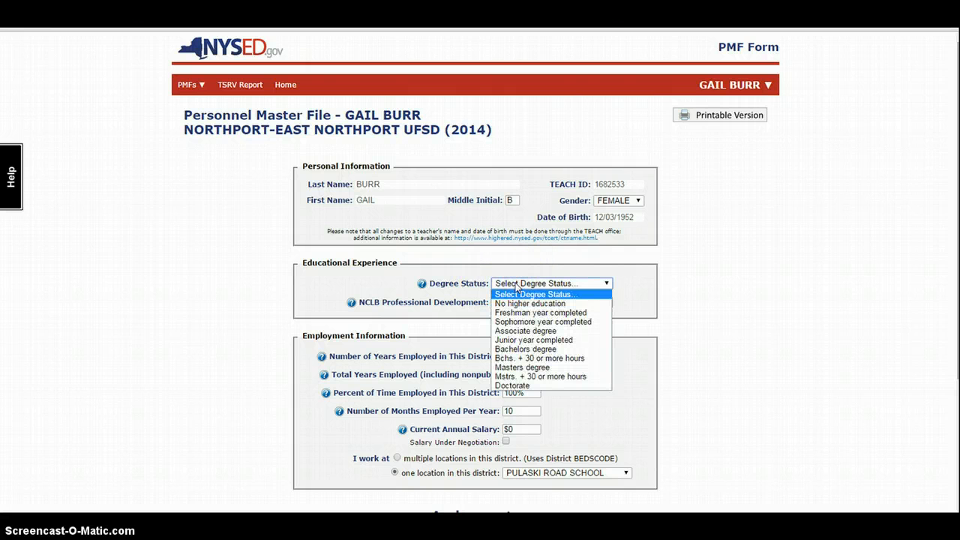
pyautogui.click(531, 377)
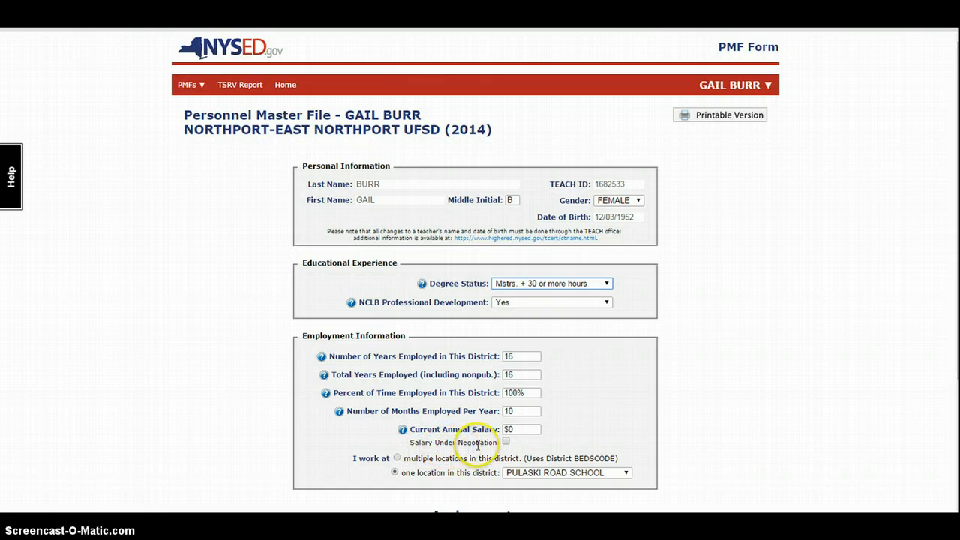
pyautogui.click(505, 441)
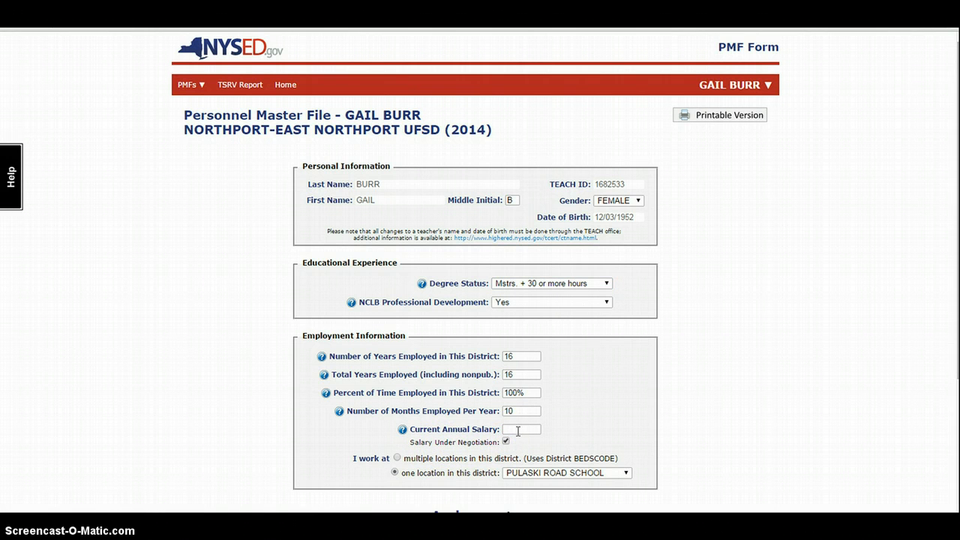
pyautogui.click(517, 431)
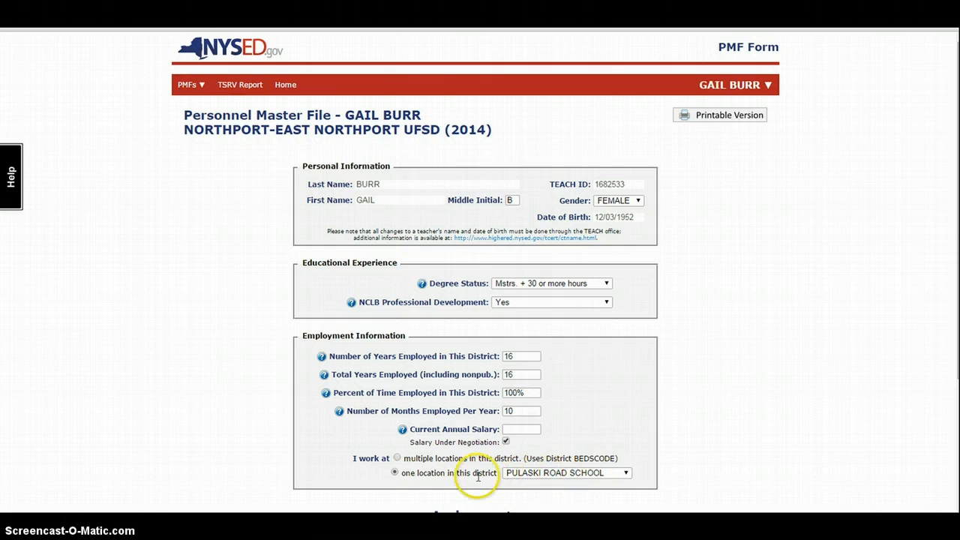
# - Set the work location to one school, PULASKI ROAD SCHOOL
pyautogui.click(397, 458)
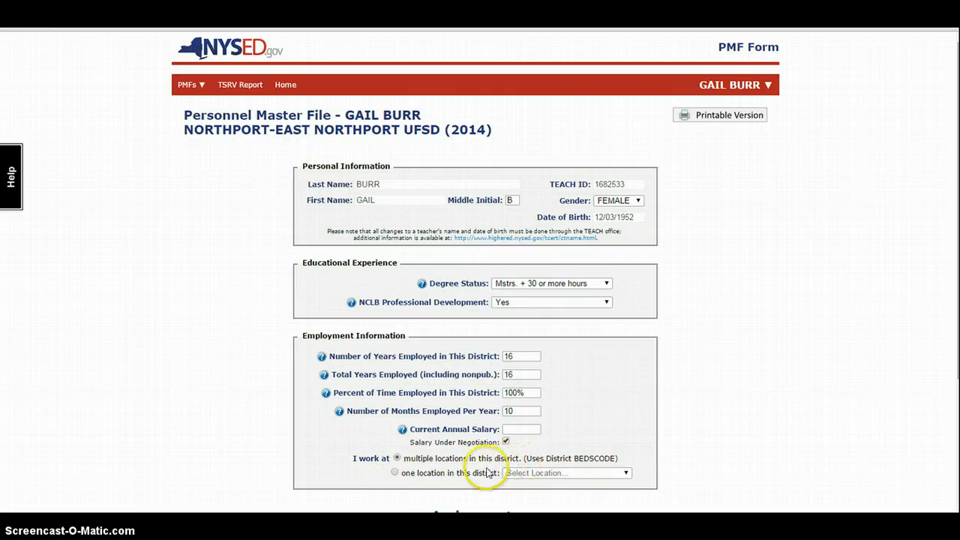
pyautogui.click(395, 472)
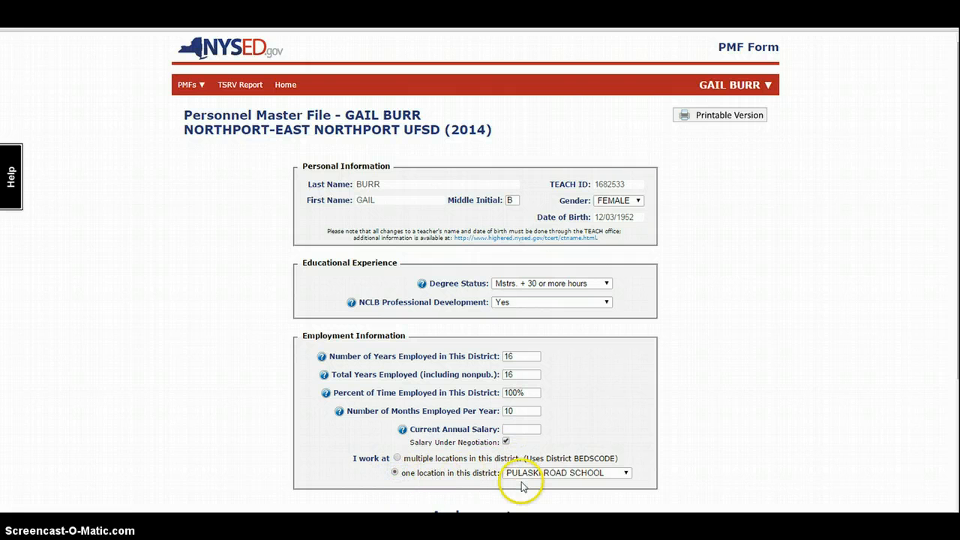
pyautogui.scroll(-1, 522, 487)
pyautogui.scroll(-2, 521, 487)
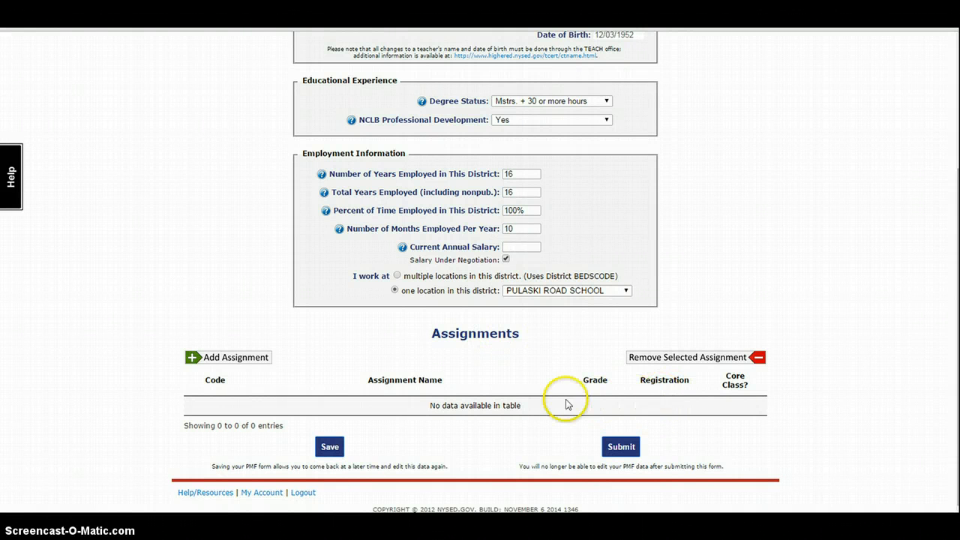
# - Add assignment 2612 COMMON BRANCH-GRADES 1-6 with grade level 2 and registration 19
pyautogui.click(197, 359)
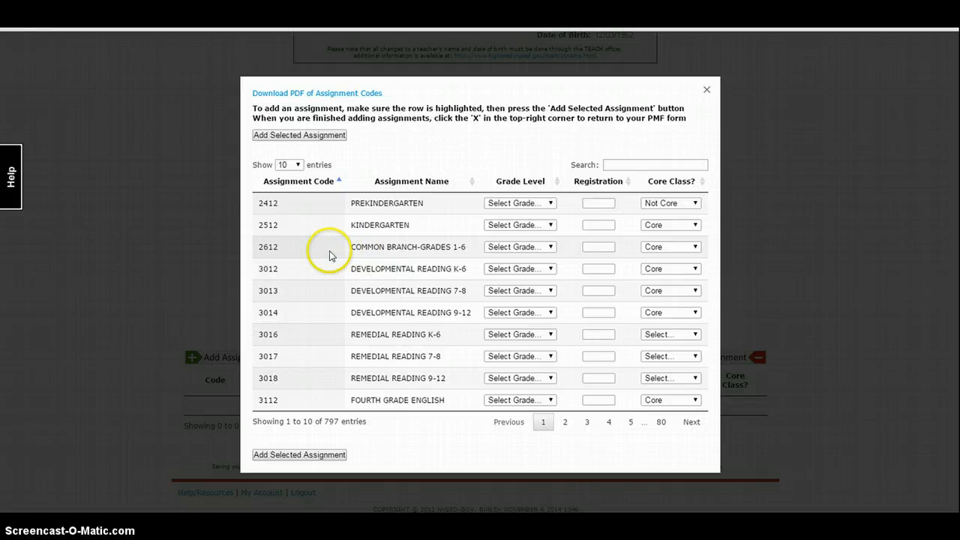
pyautogui.click(371, 251)
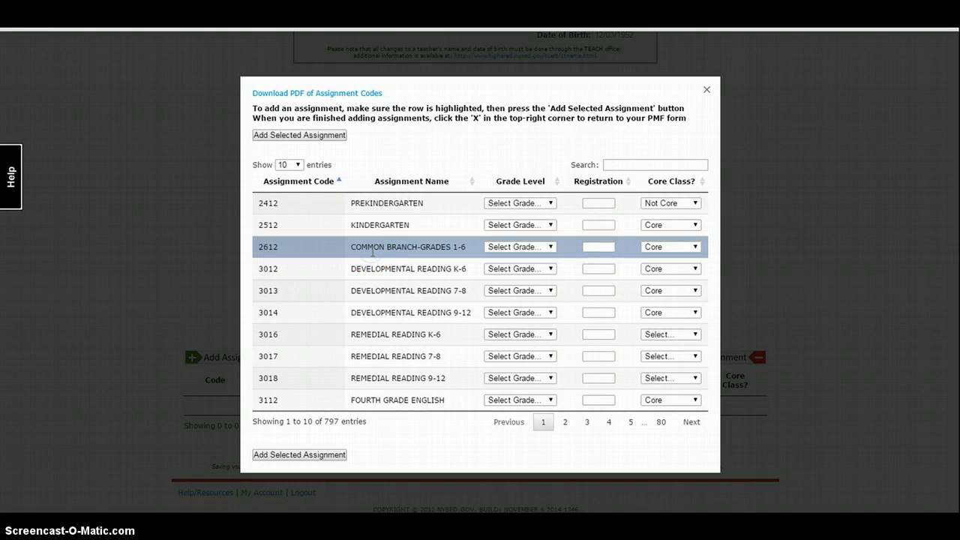
pyautogui.click(533, 247)
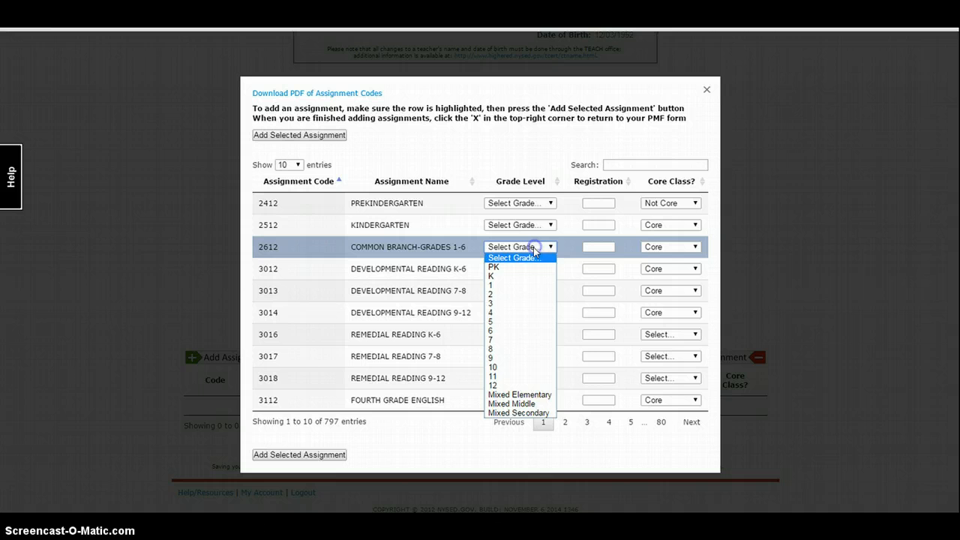
pyautogui.click(525, 294)
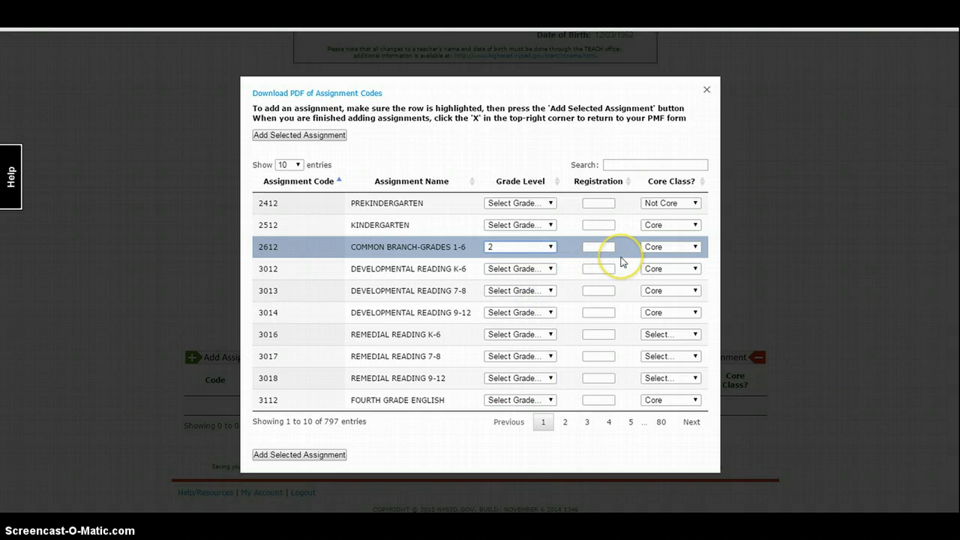
pyautogui.click(605, 248)
pyautogui.write('1')
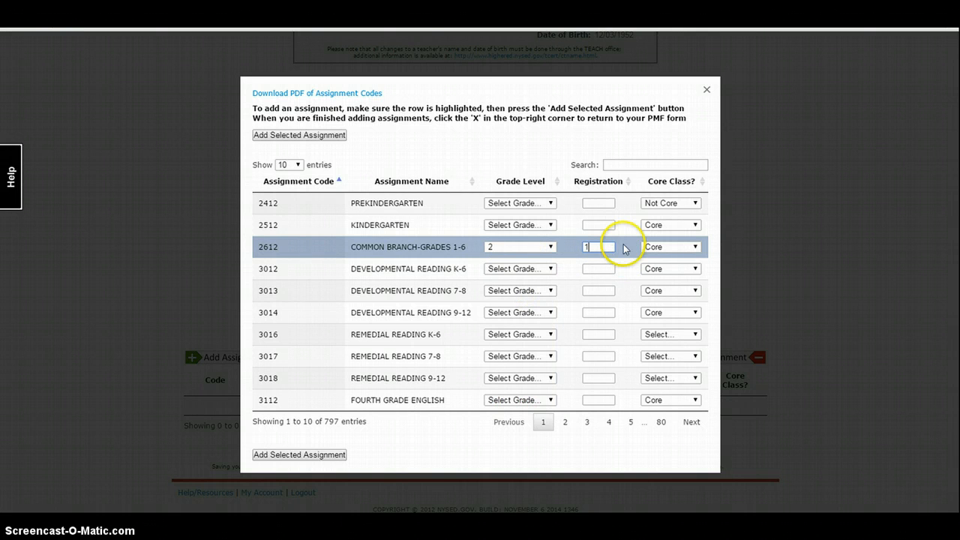
pyautogui.write('9')
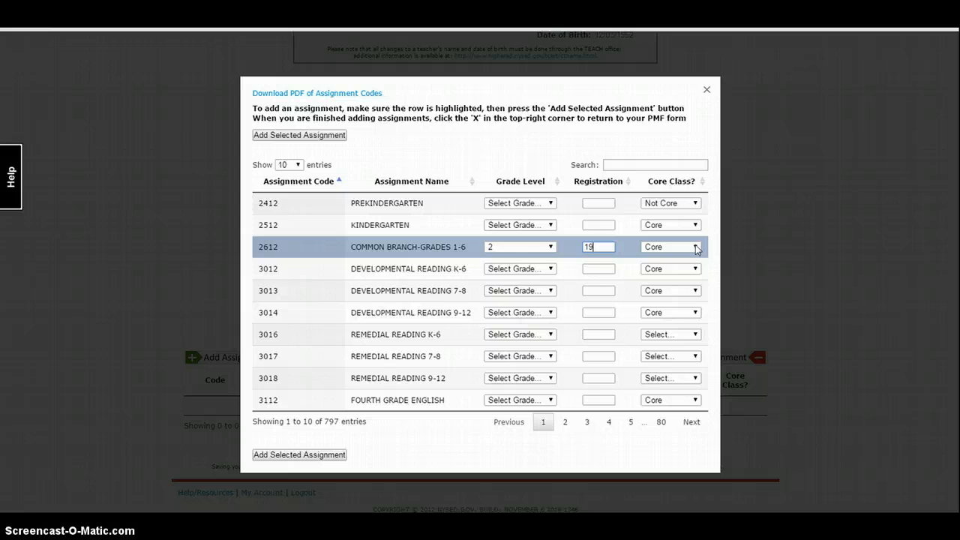
pyautogui.click(307, 456)
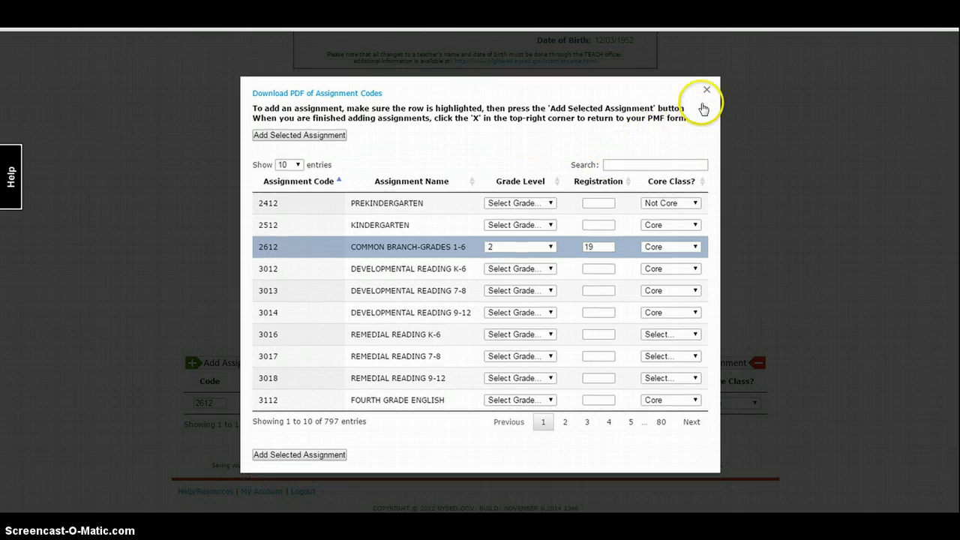
pyautogui.click(706, 90)
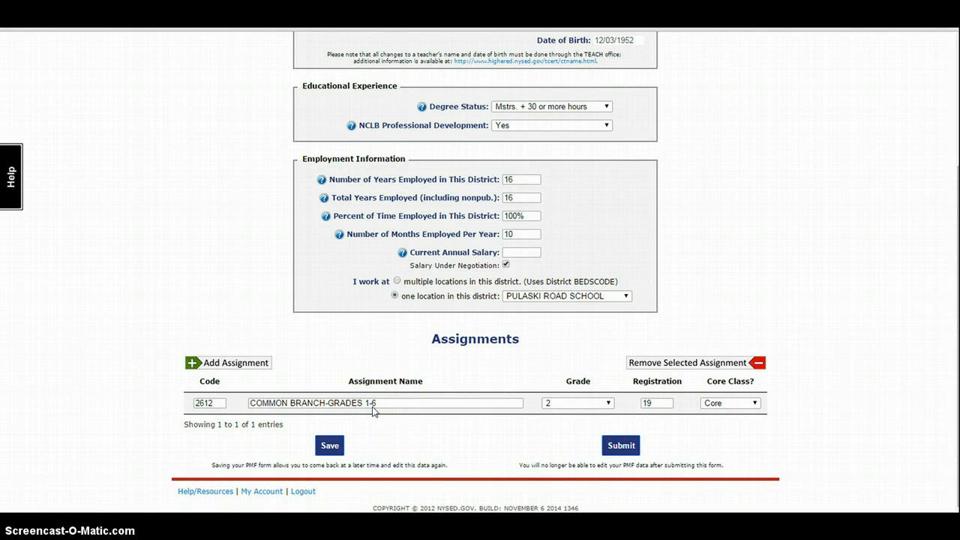
pyautogui.click(252, 365)
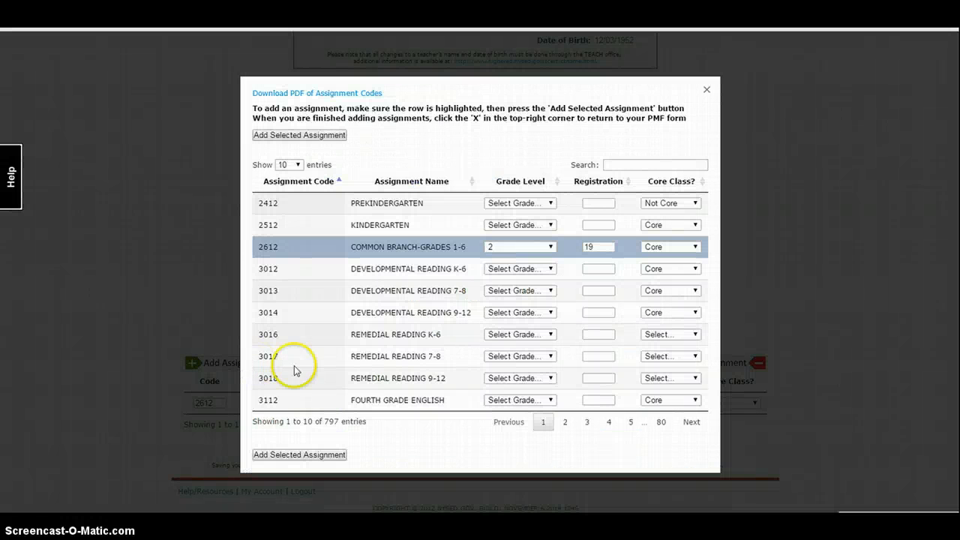
pyautogui.moveTo(312, 525)
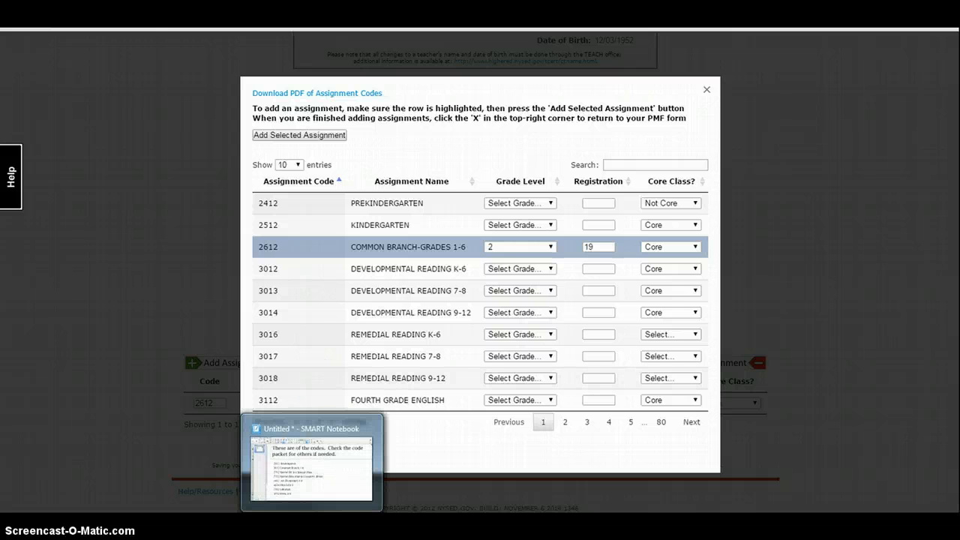
# - Switch to the SMART Notebook page listing codes such as 2612 Common Branch 1-6 and 4614
pyautogui.click(312, 465)
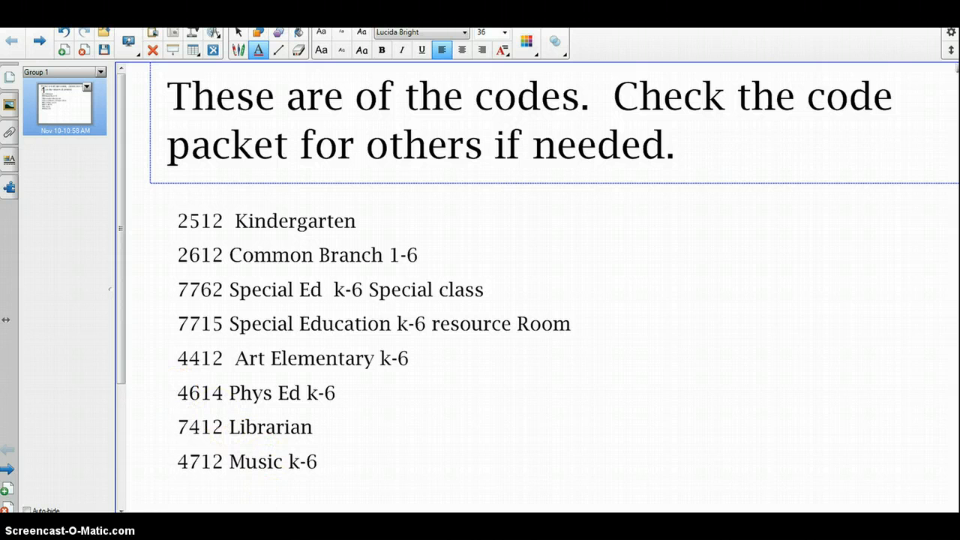
# - Search for assignment 4614 PHYSICAL EDUCATION and try grade K, then close the list without adding it
pyautogui.moveTo(161, 525)
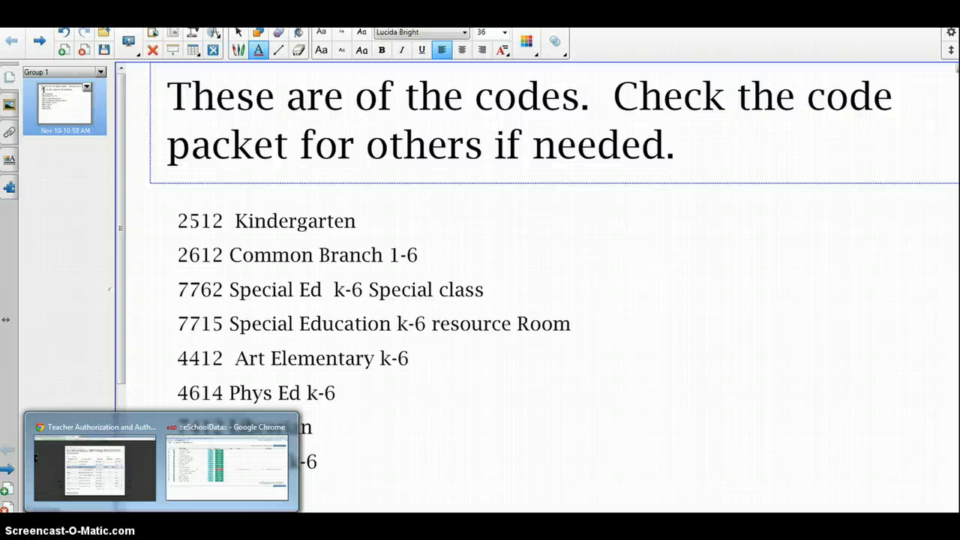
pyautogui.click(139, 495)
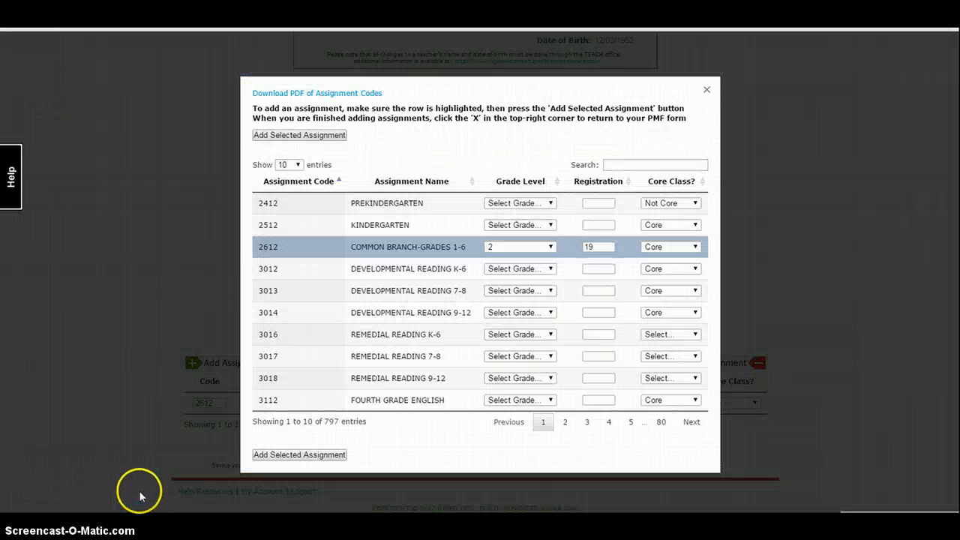
pyautogui.click(626, 165)
pyautogui.write('461')
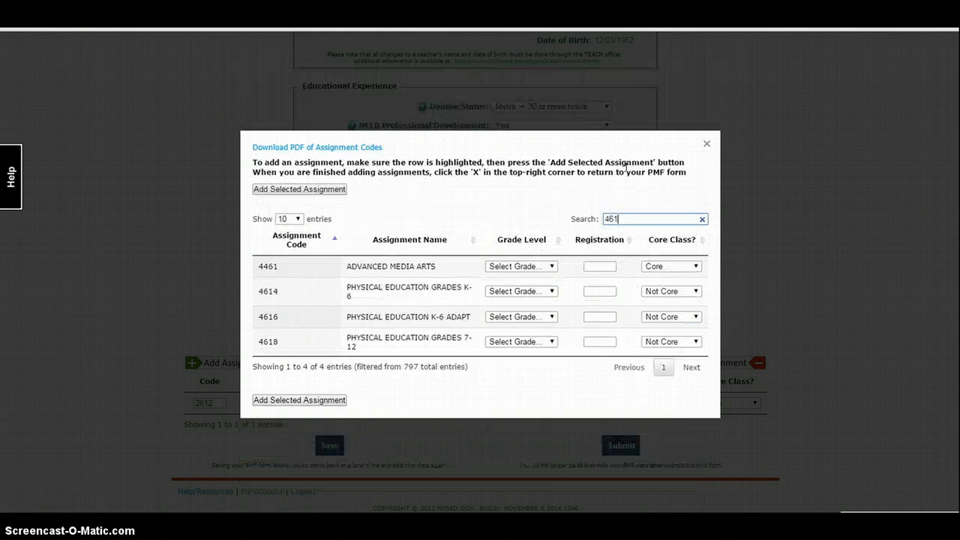
pyautogui.write('4')
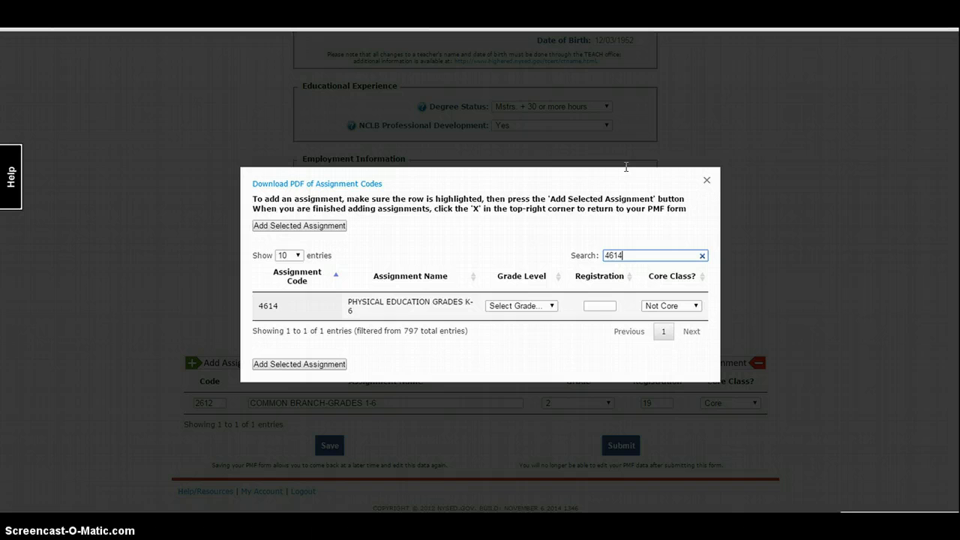
pyautogui.click(440, 305)
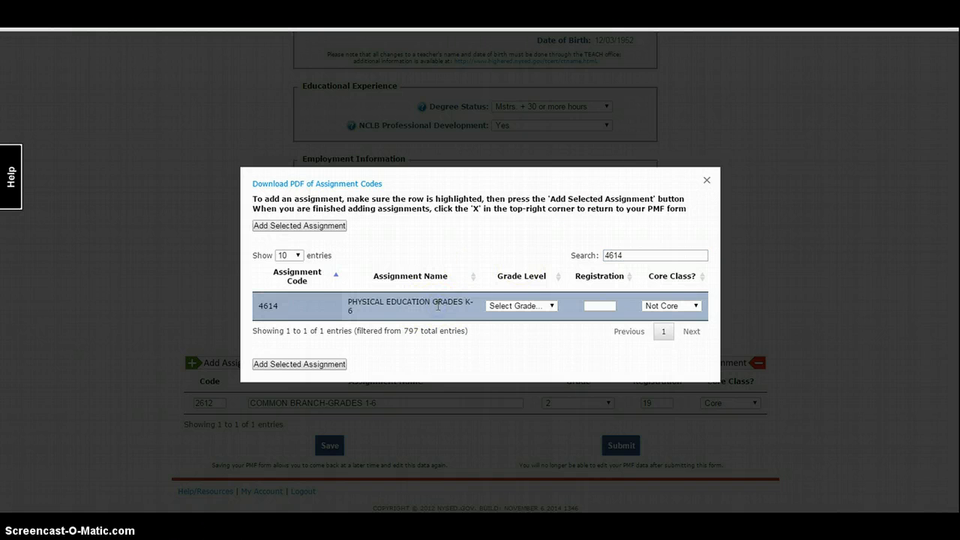
pyautogui.click(520, 306)
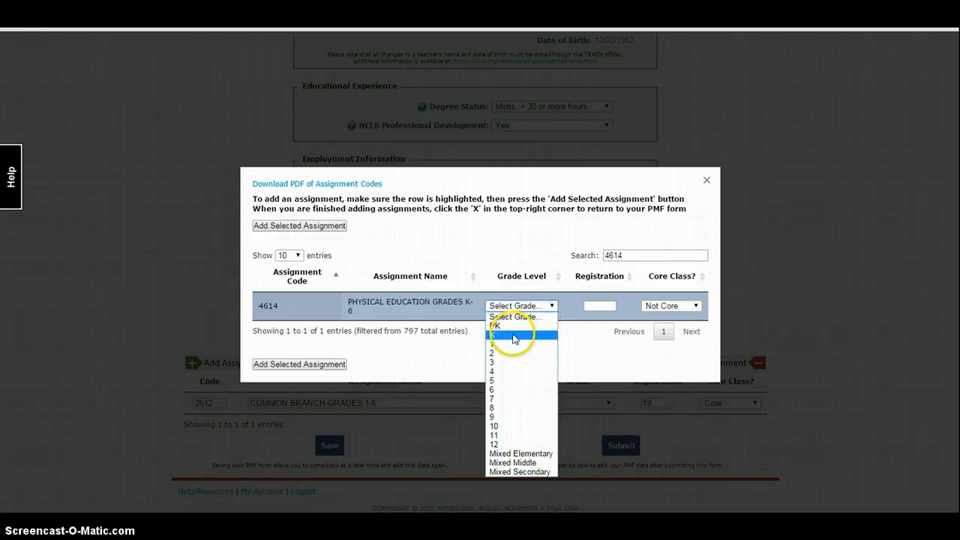
pyautogui.click(514, 335)
pyautogui.click(601, 305)
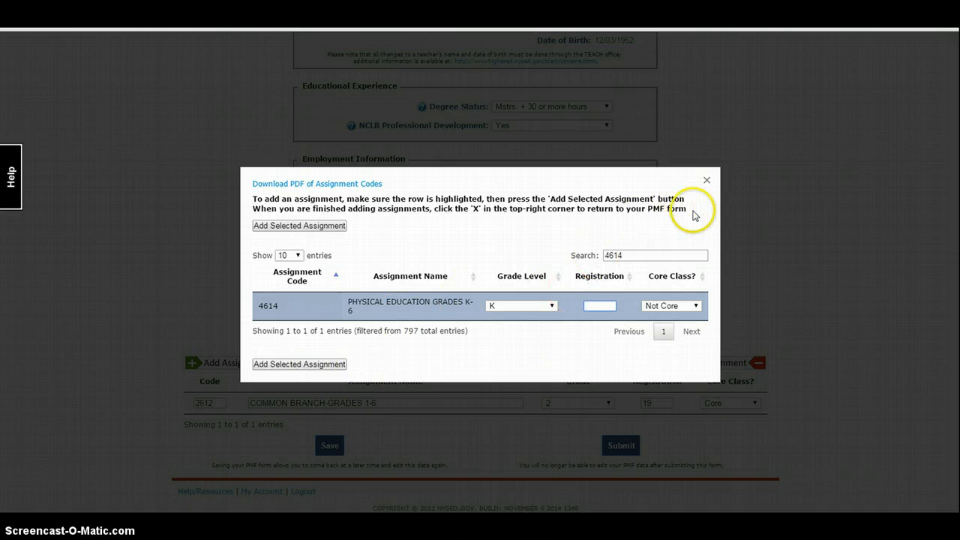
pyautogui.click(706, 182)
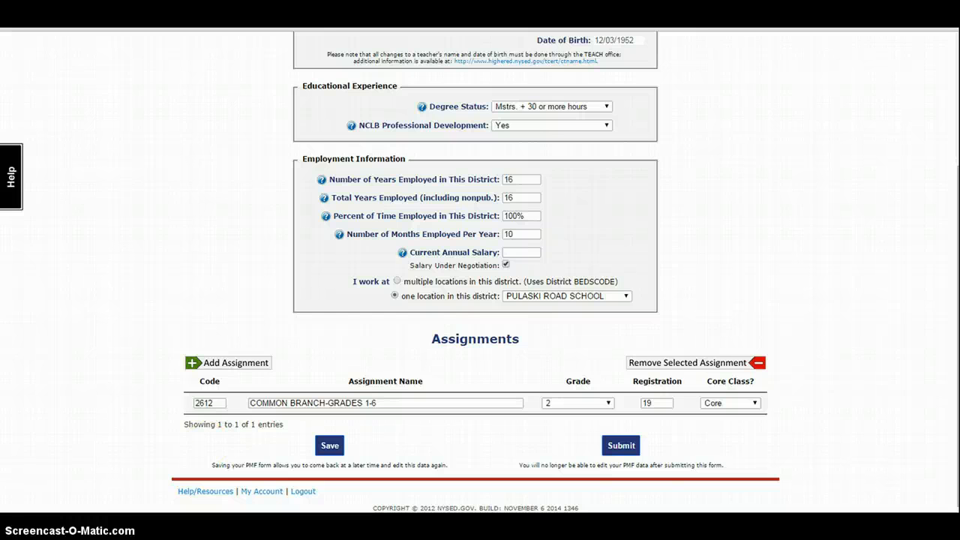
# - Select the assignments table text, then leave the browser's full-screen view with F11
pyautogui.moveTo(92, 498); pyautogui.dragTo(93, 457)
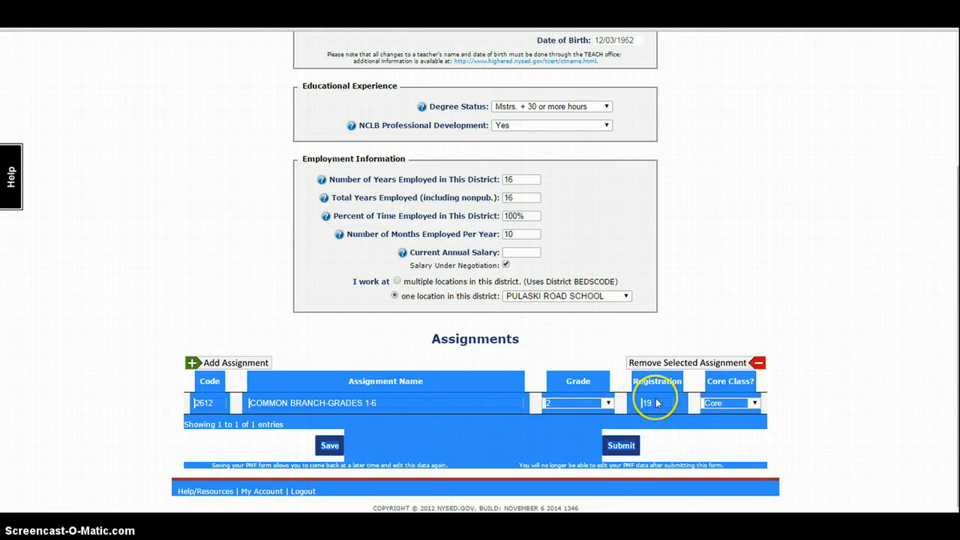
pyautogui.click(866, 413)
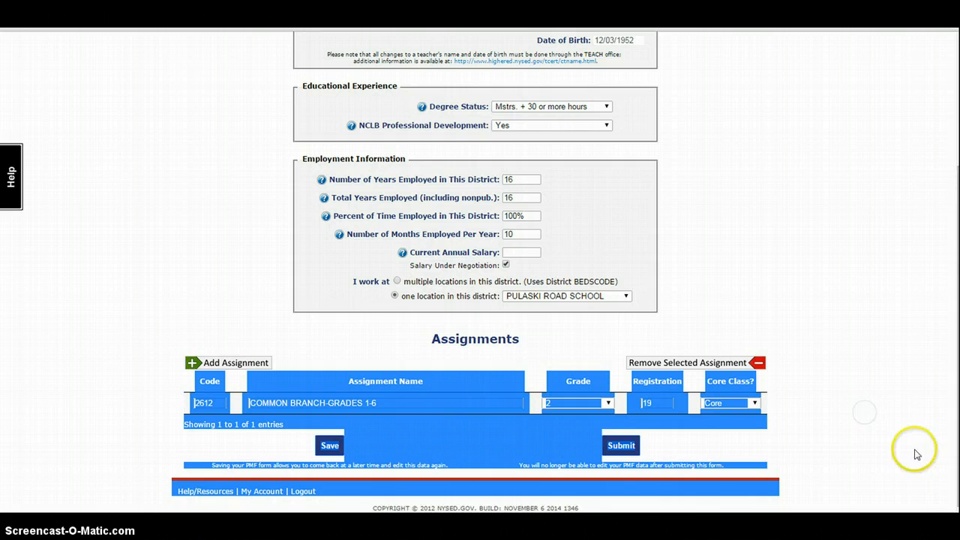
pyautogui.press('F11')
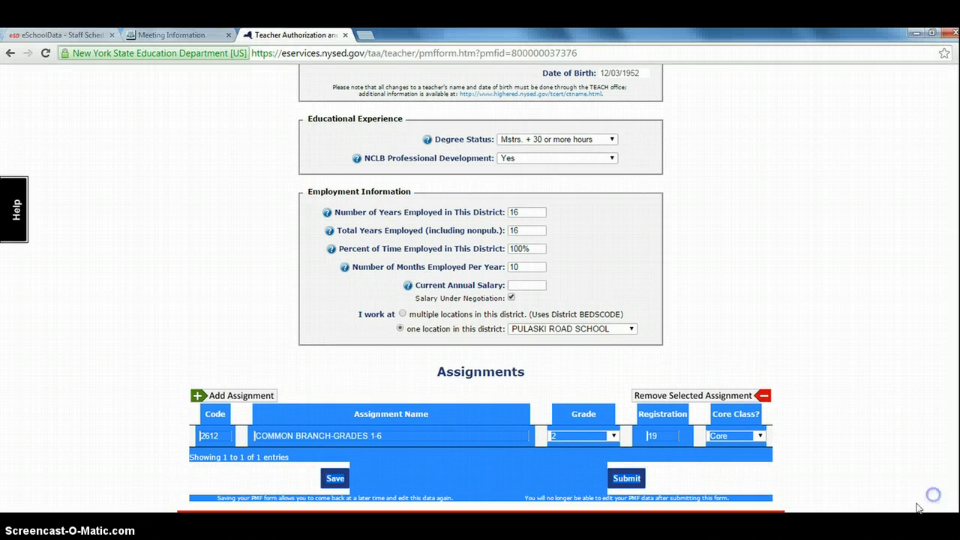